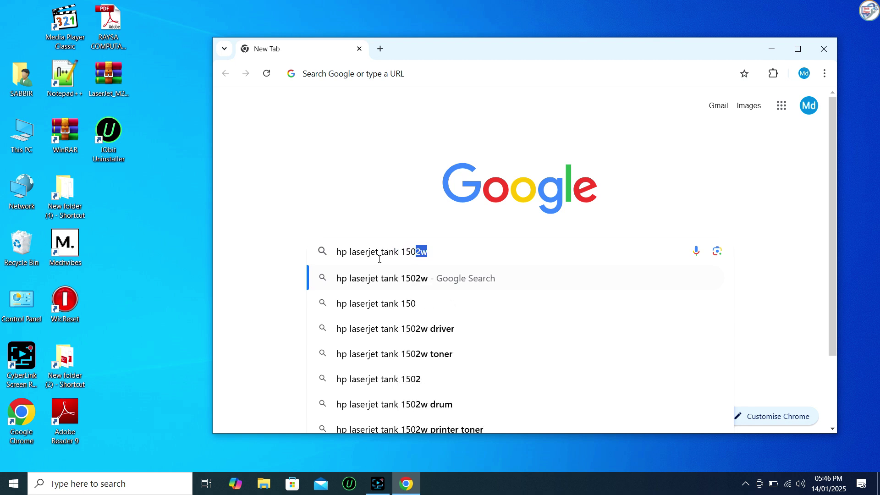
Step: Search Google for "hp laserjet tank 1502w driver download" and open HP Support's US-English software and driver page for the printer
type("2w driver doo")
key("BackSpace")
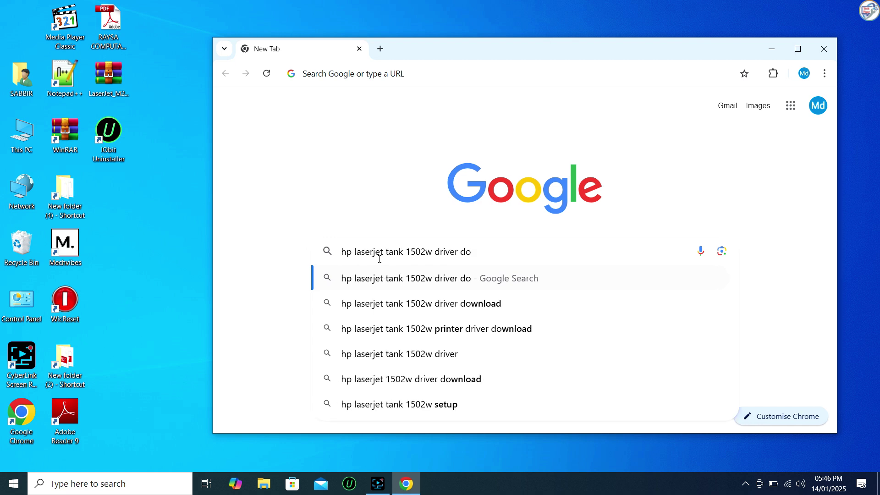
type("wnload")
key("Return")
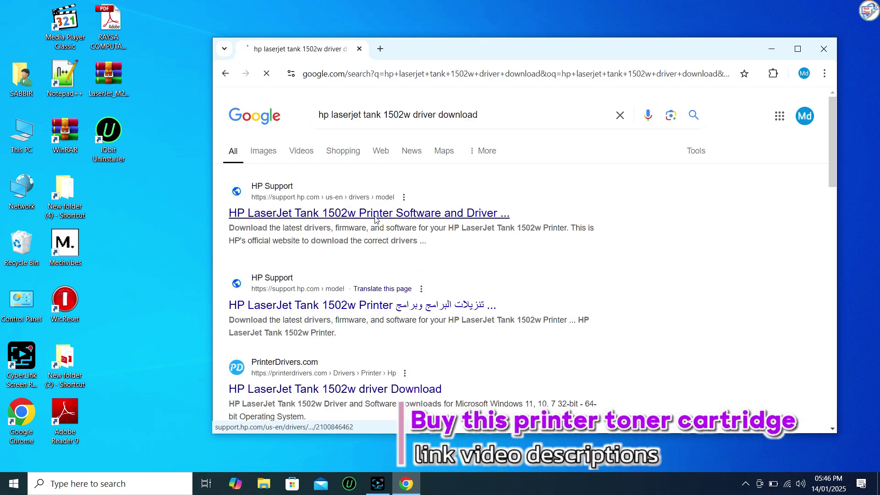
left_click(375, 219)
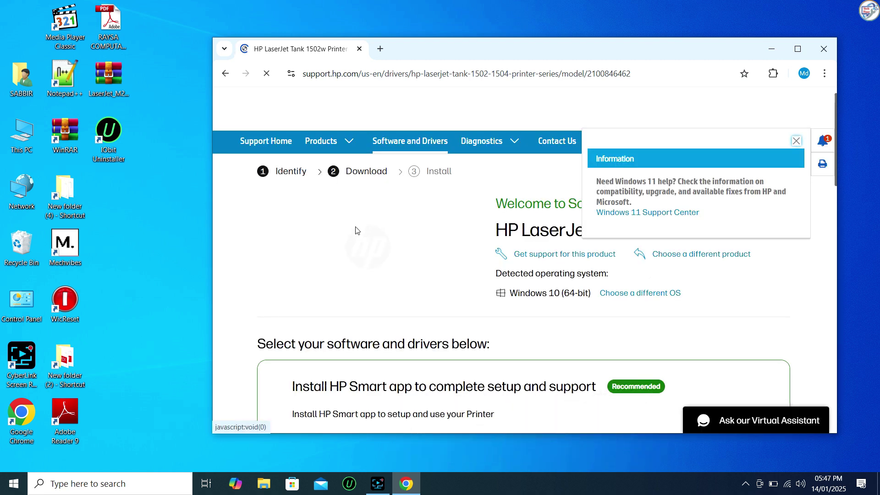
Step: Expand the printer firmware, firmware controller and diagnostic tool sections, and download the HP Easy Start Printer Setup Software
scroll(449, 328, "down", 7)
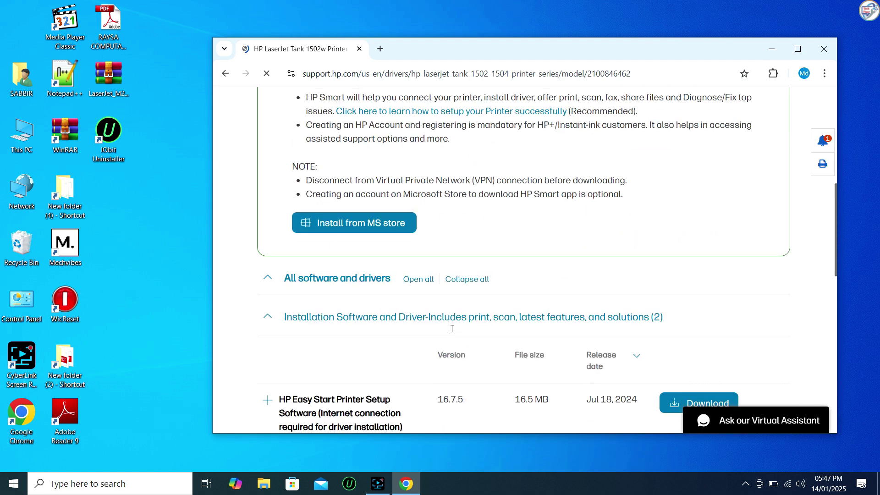
scroll(451, 328, "down", 4)
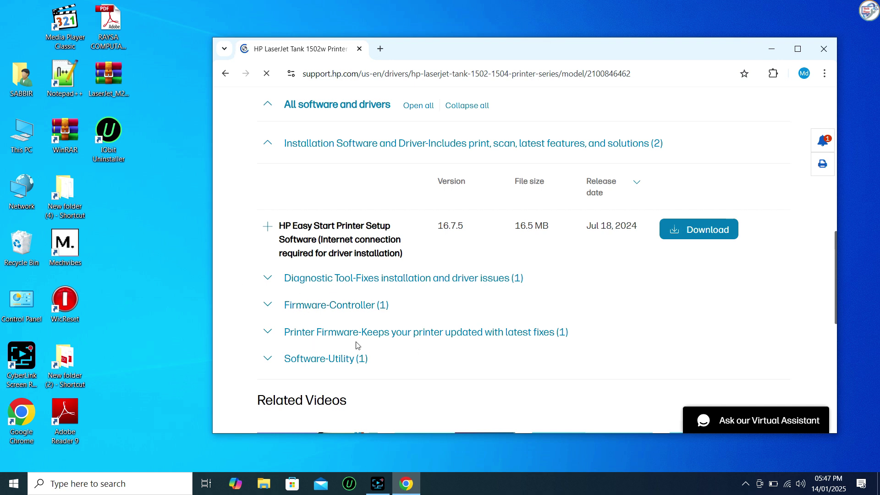
scroll(357, 346, "down", 1)
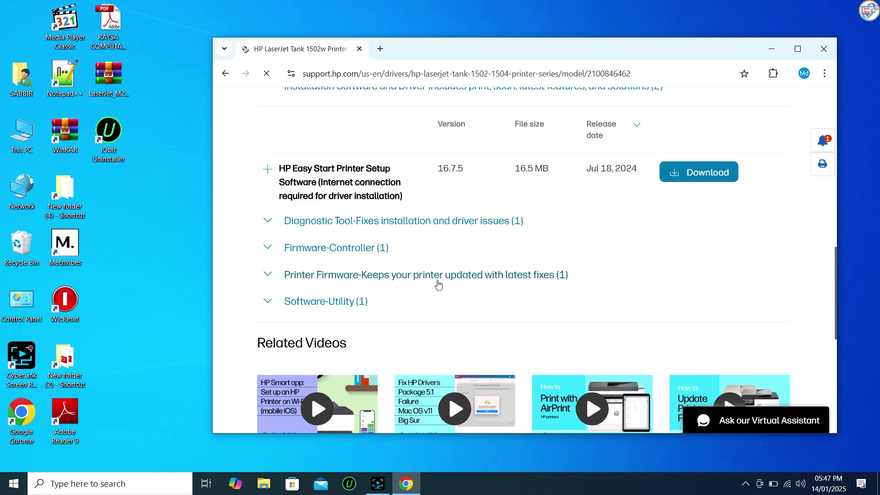
left_click(477, 275)
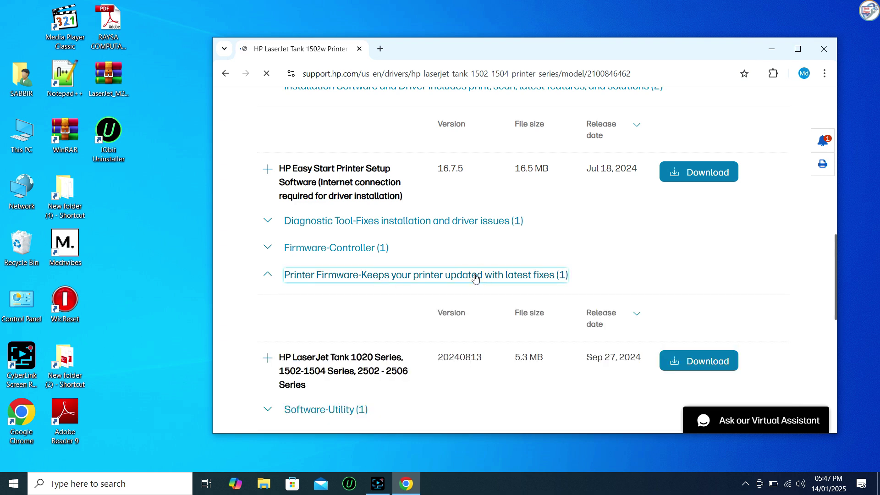
left_click(345, 248)
left_click(394, 223)
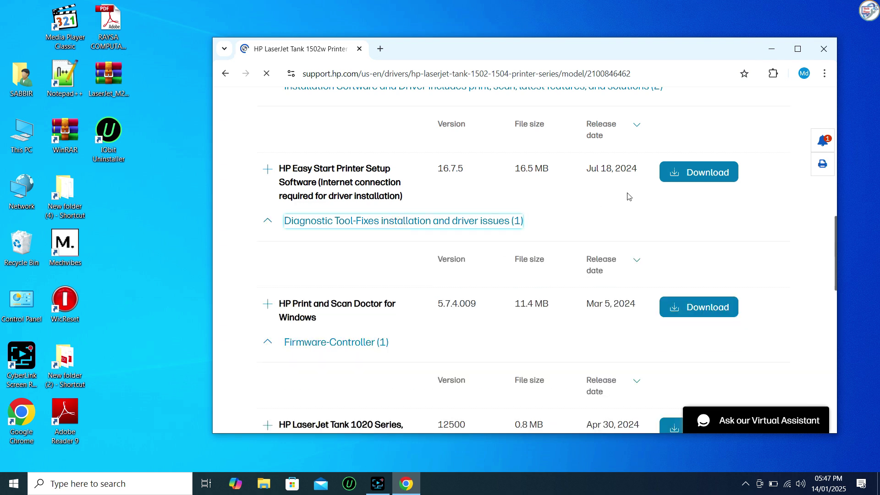
left_click(678, 176)
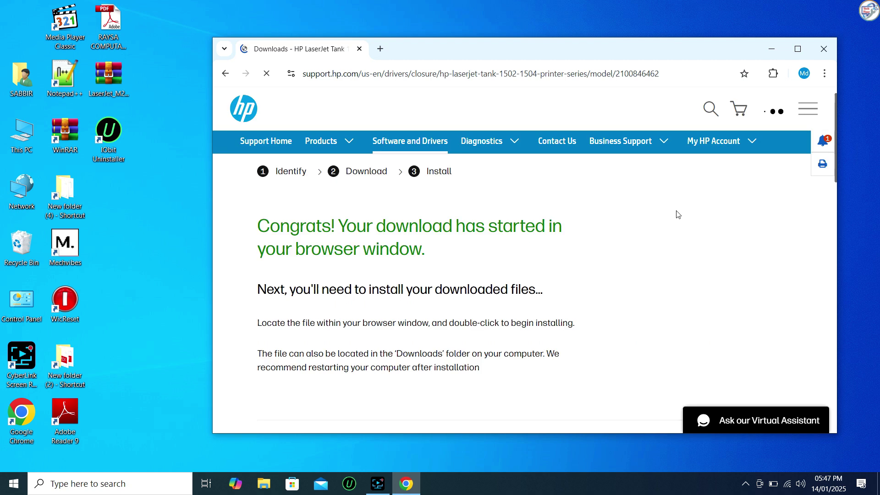
Step: Locate the downloaded HPEasyStart_16_7_5.exe in its folder through the download history and run it, allowing the security prompt
left_click(784, 74)
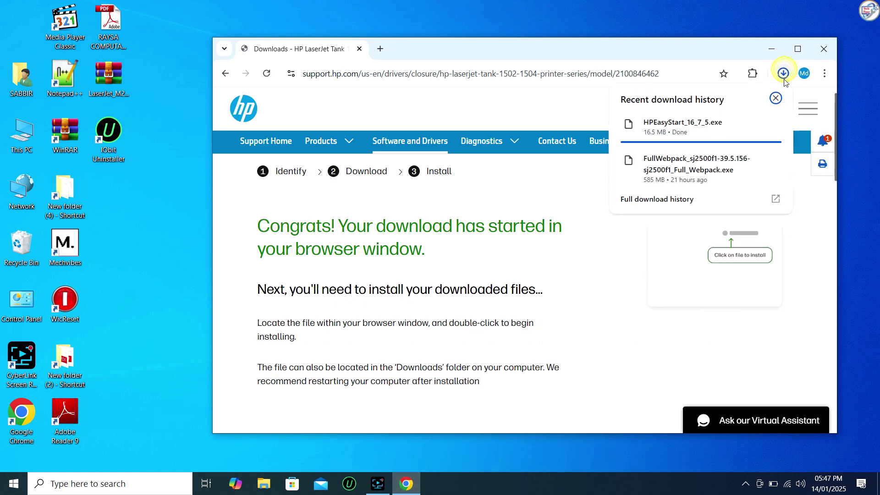
left_click(701, 198)
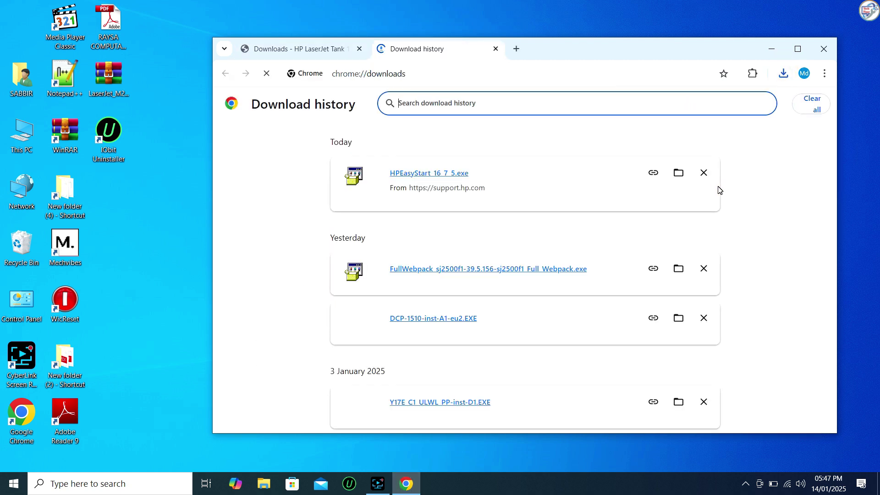
left_click(678, 173)
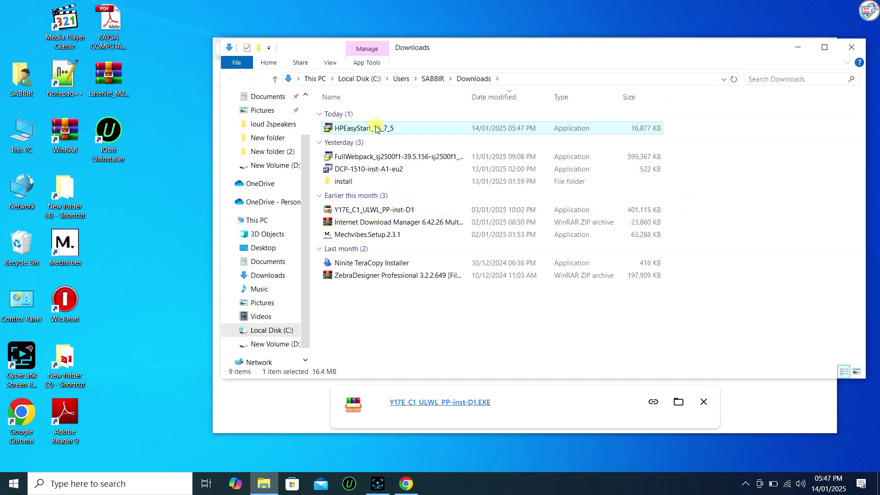
double_click(375, 129)
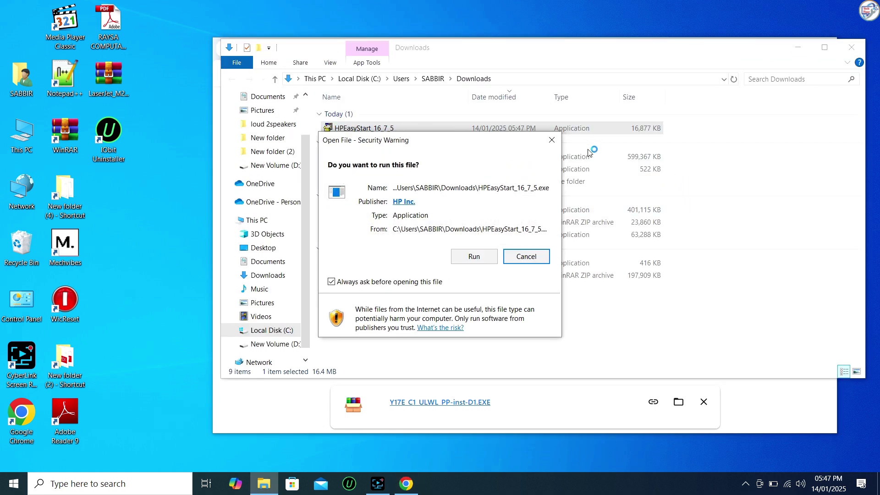
left_click(473, 256)
Step: Minimize the Downloads folder and browser windows, and pass HP Easy Start's welcome and connection checklist pages, accepting all data collection
left_click(797, 47)
left_click(774, 49)
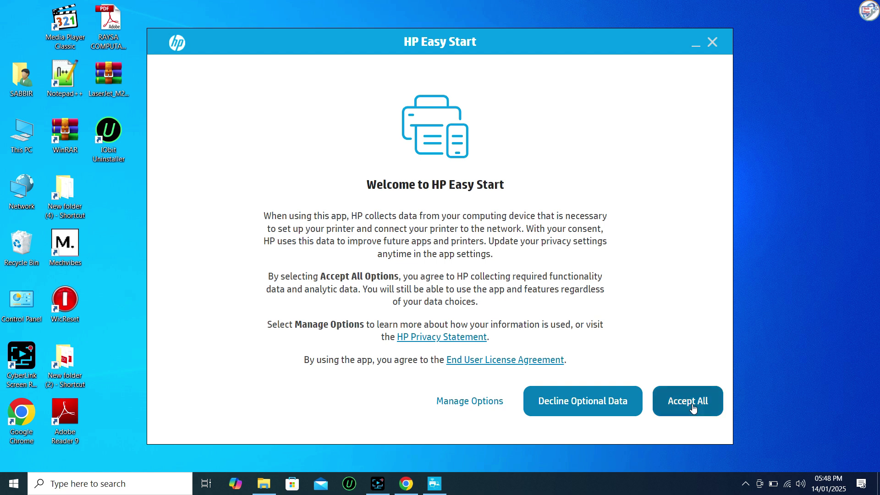
left_click(691, 414)
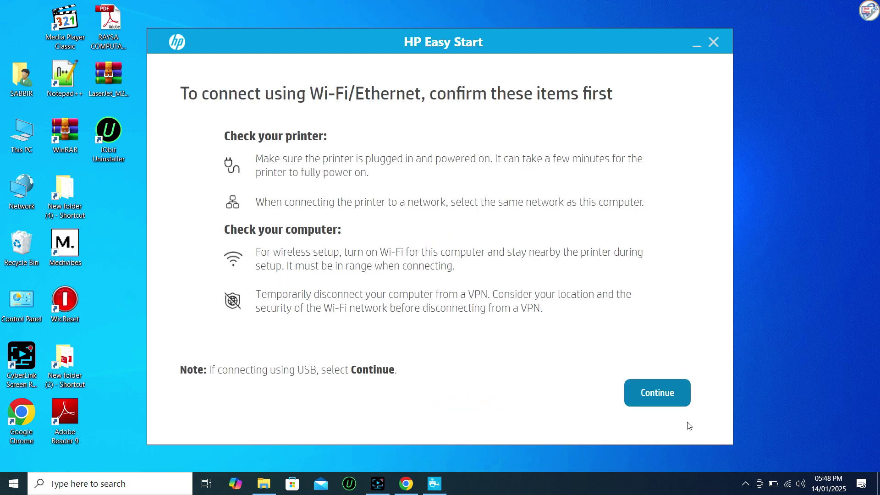
left_click(656, 398)
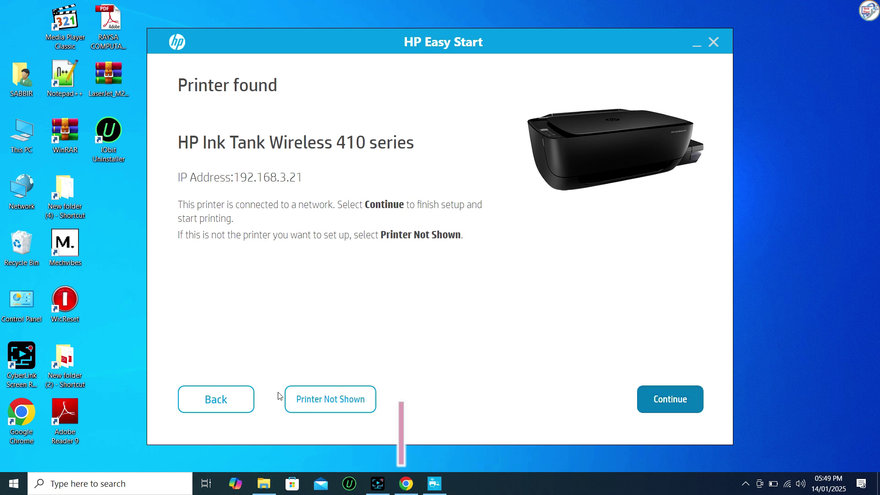
Step: Reject the detected HP Ink Tank Wireless 410 series as not the wanted printer and choose to connect a new USB printer
left_click(309, 402)
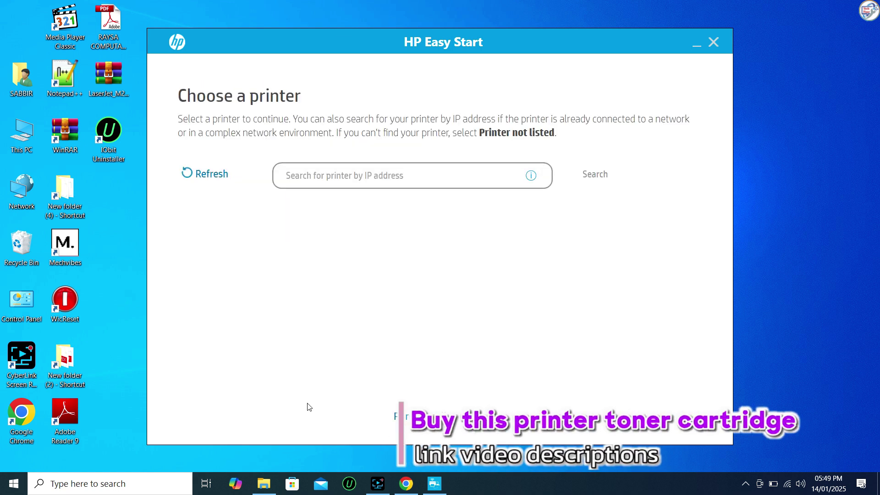
left_click(425, 404)
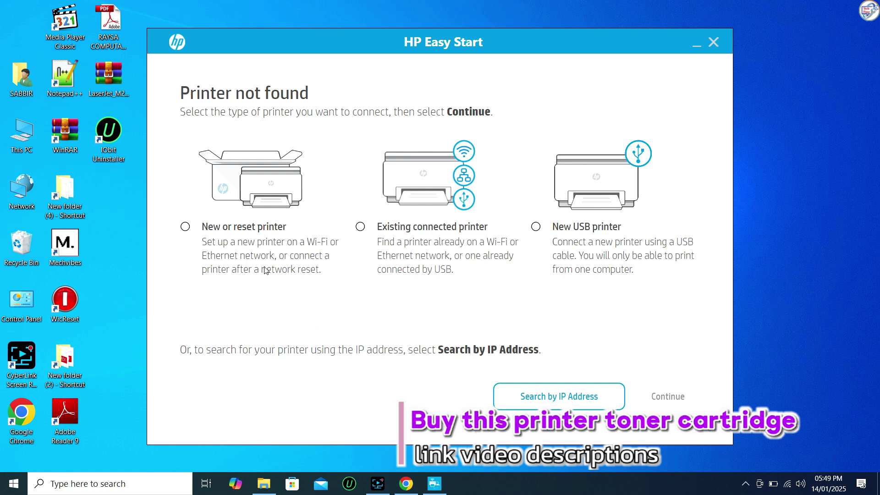
left_click(545, 229)
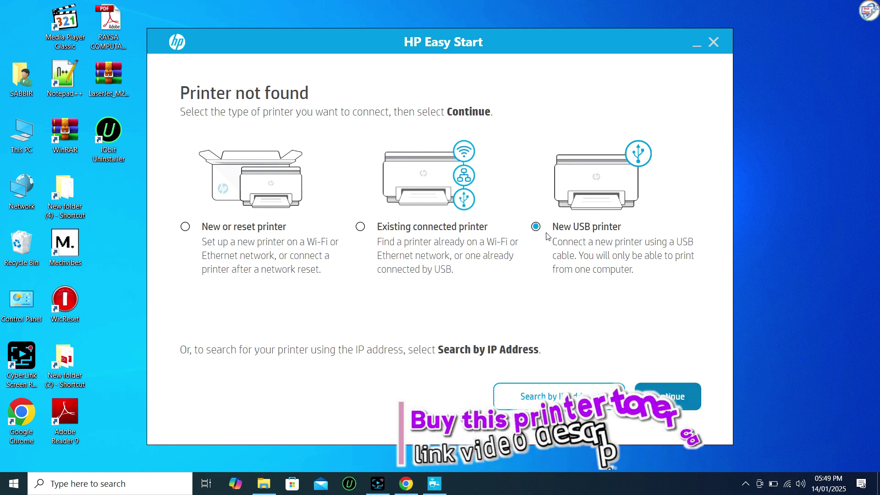
left_click(678, 397)
left_click(681, 405)
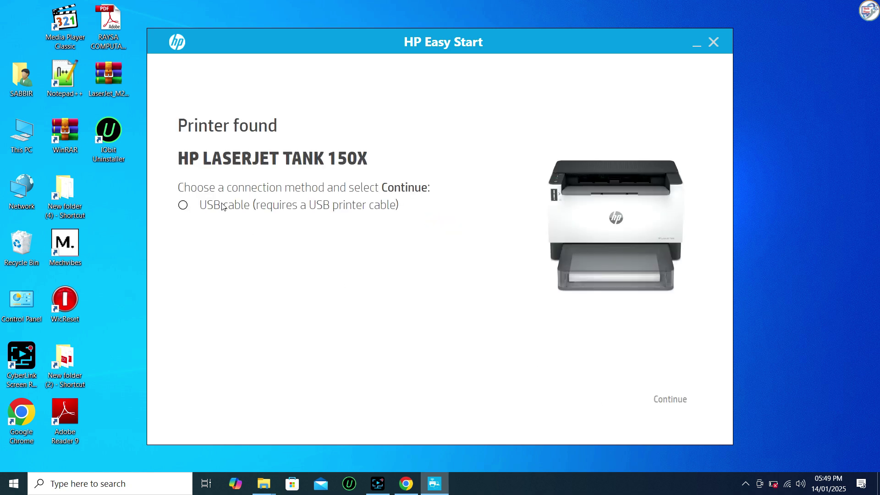
Step: Choose the USB cable connection for the HP LaserJet Tank 150X and confirm it as the printer to set up
left_click(189, 205)
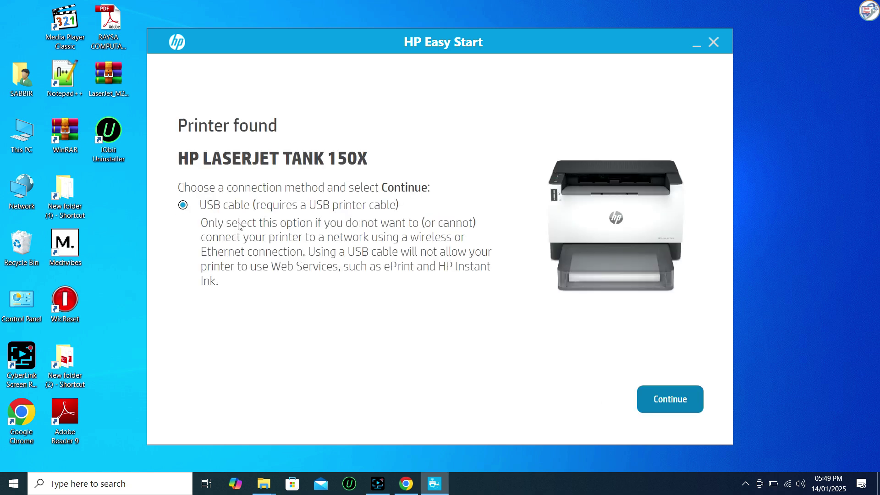
left_click(663, 397)
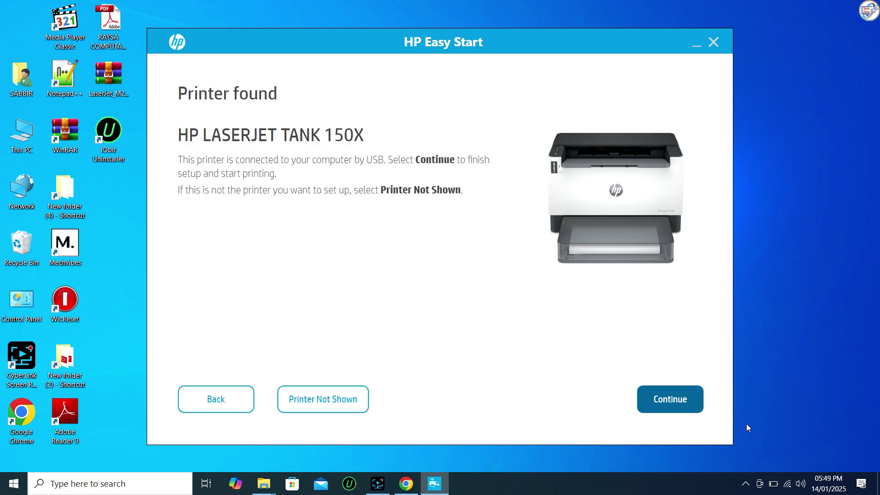
left_click(689, 400)
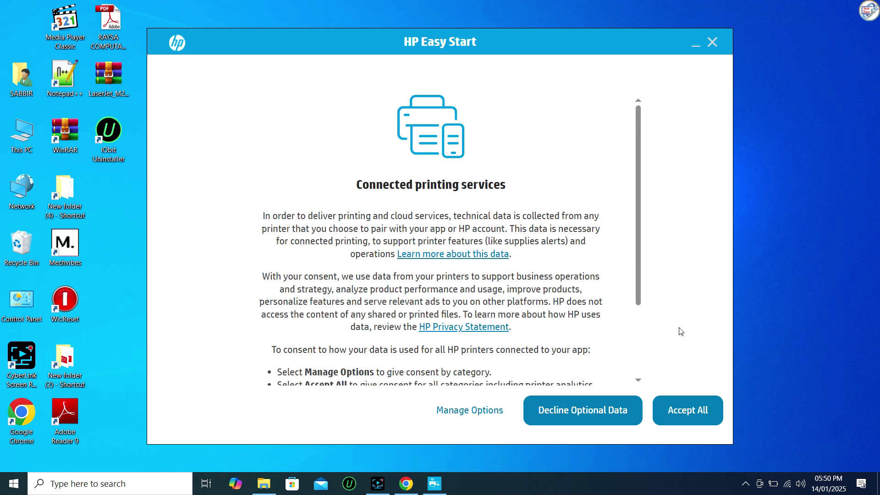
Step: Accept all connected printing services data options and continue with the Full Software and Drivers package
left_click(697, 421)
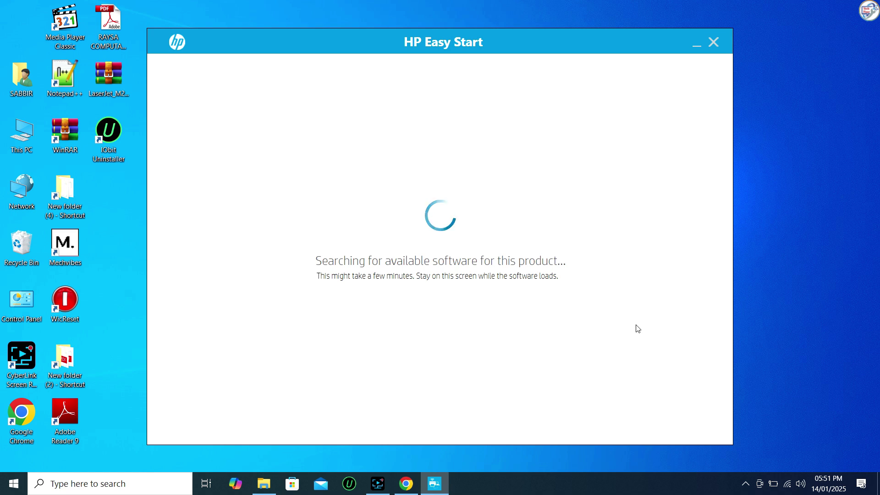
left_click(188, 210)
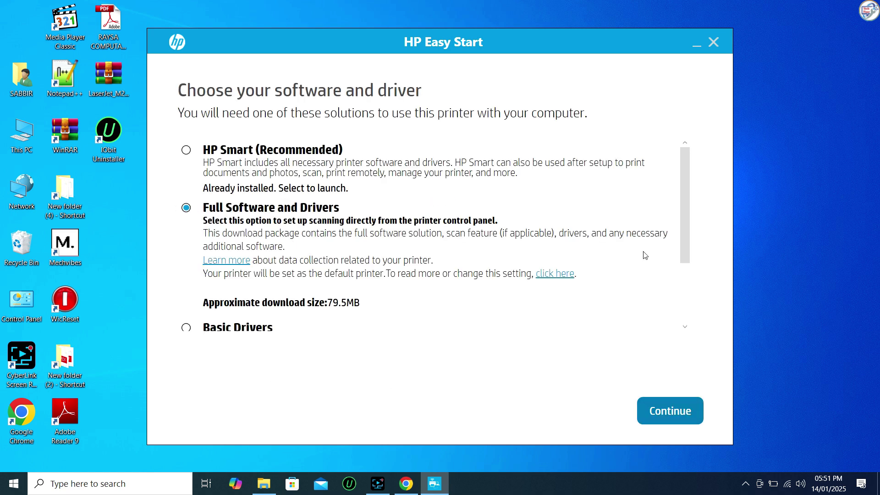
left_click(669, 414)
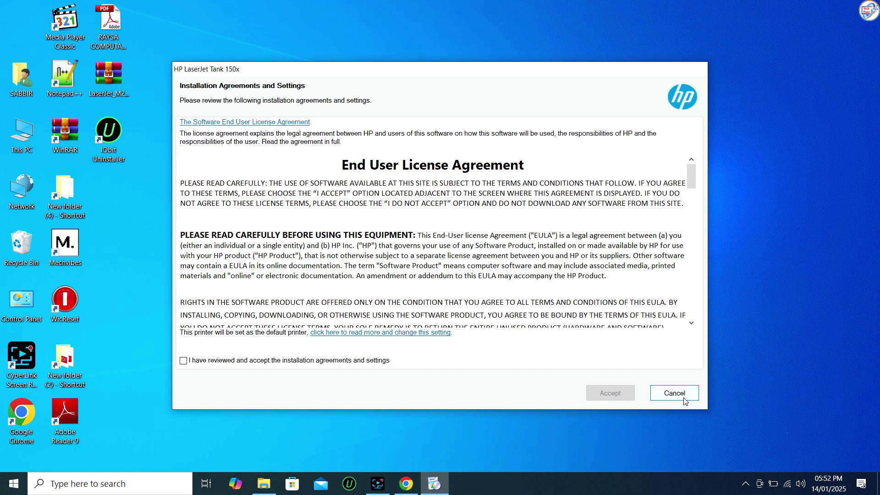
Step: Accept the installation agreements and settings for the HP LaserJet Tank 150x, and decline printer analytics
left_click(184, 361)
left_click(610, 393)
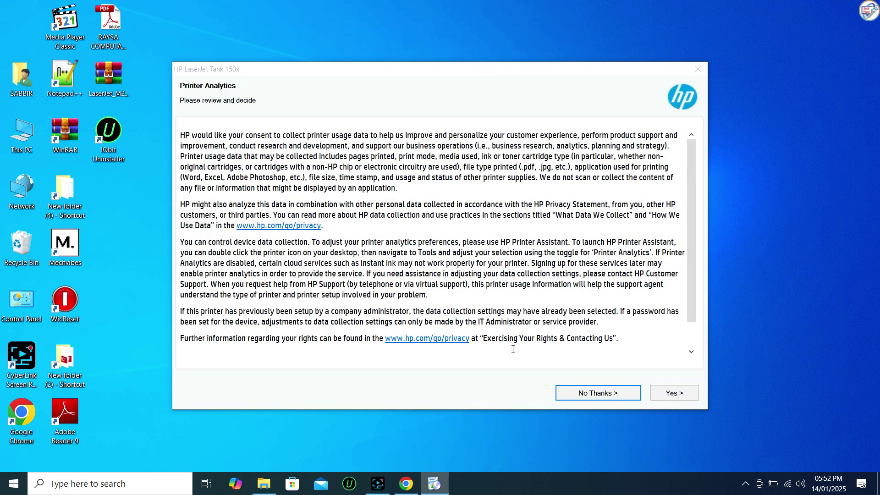
left_click(614, 393)
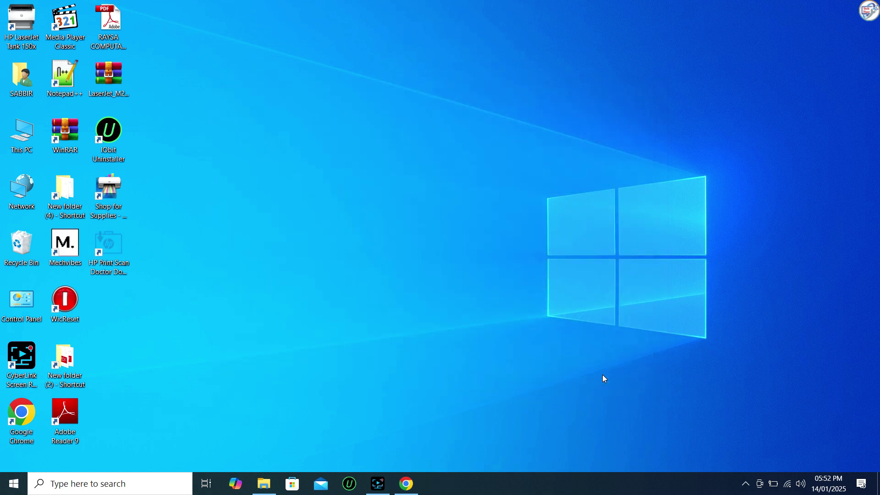
Step: Open the HP LaserJet Tank 150x printer properties through Control Panel's devices and printers, and print a test page
double_click(23, 312)
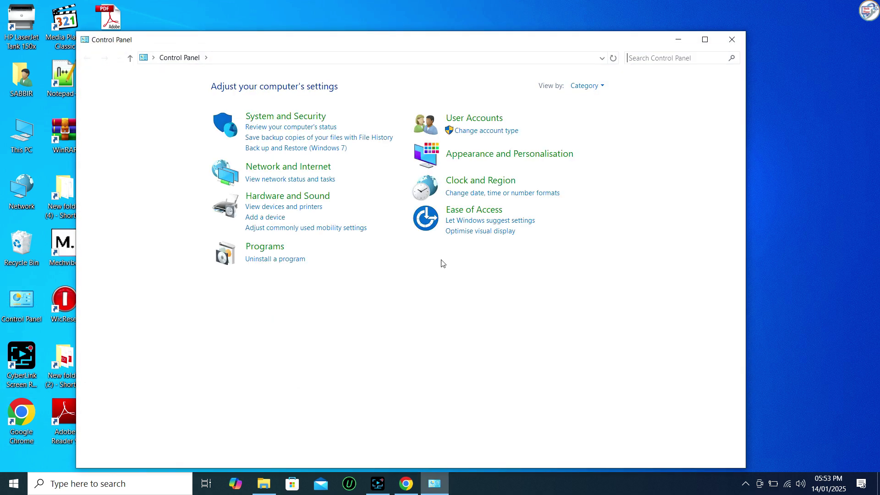
left_click(279, 207)
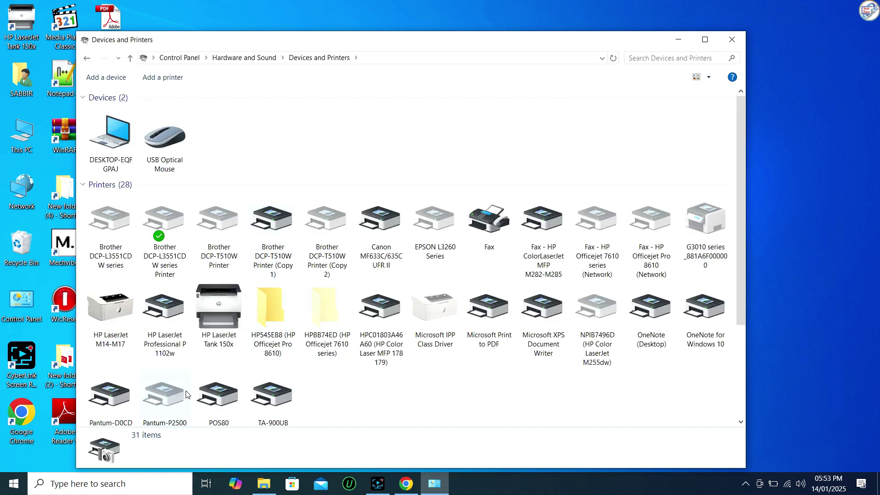
right_click(224, 307)
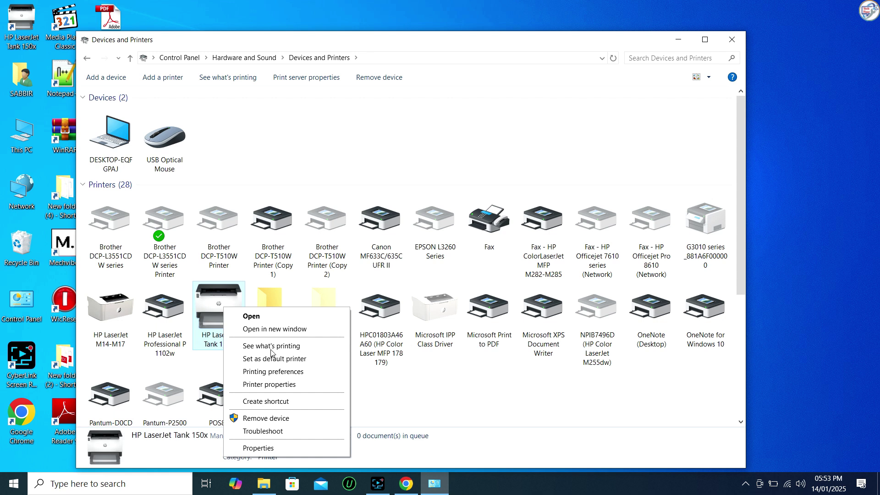
left_click(271, 384)
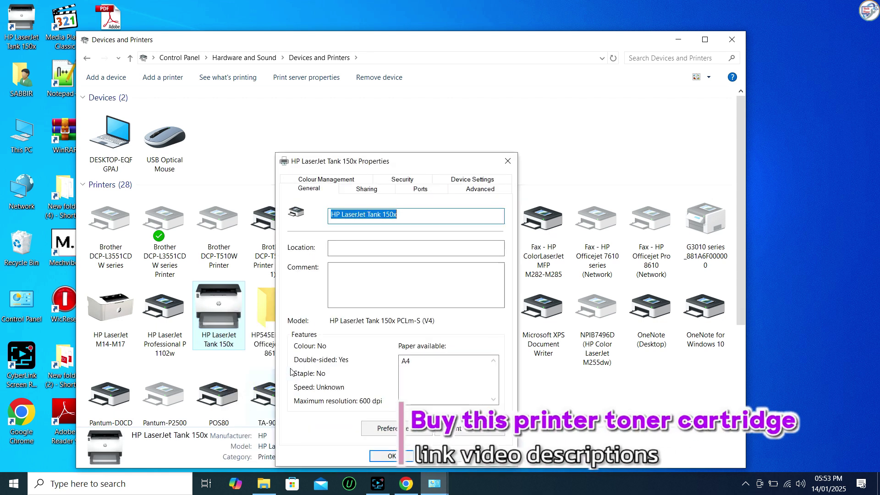
left_click(468, 429)
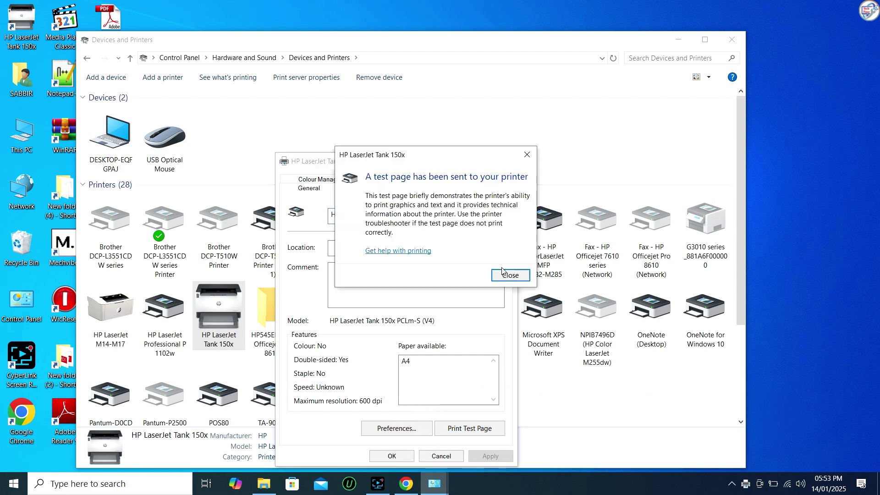
left_click(510, 276)
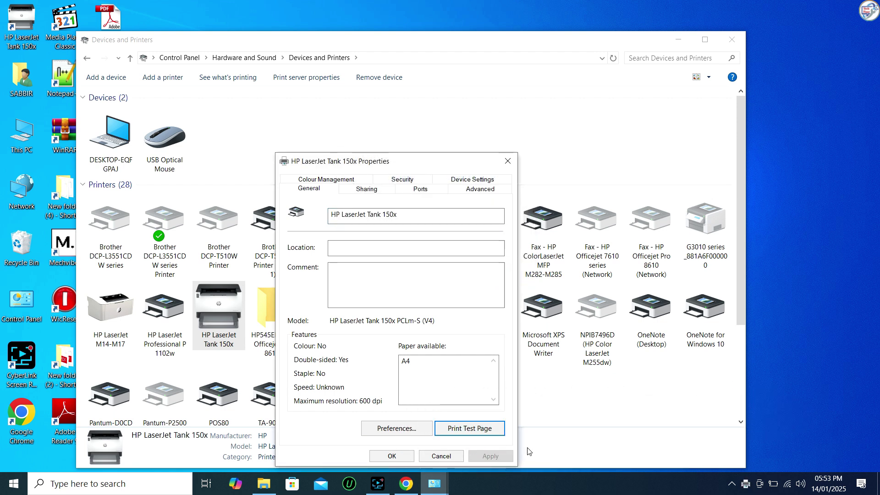